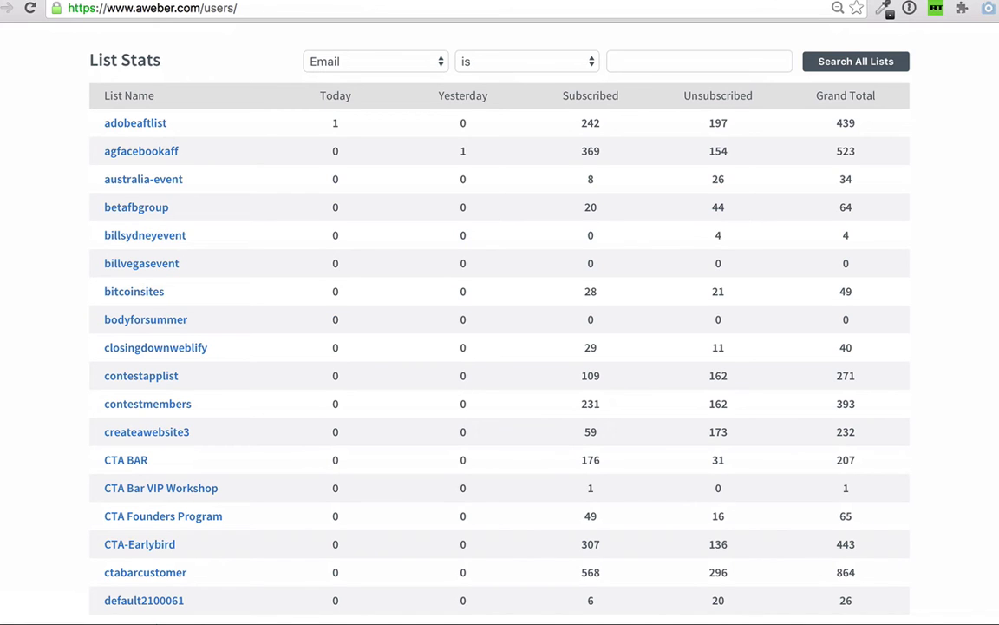
{"action": "scroll", "coordinate": [500, 312], "scroll_direction": "down", "scroll_amount": 3}
{"action": "scroll", "coordinate": [500, 312], "scroll_direction": "down", "scroll_amount": 1}
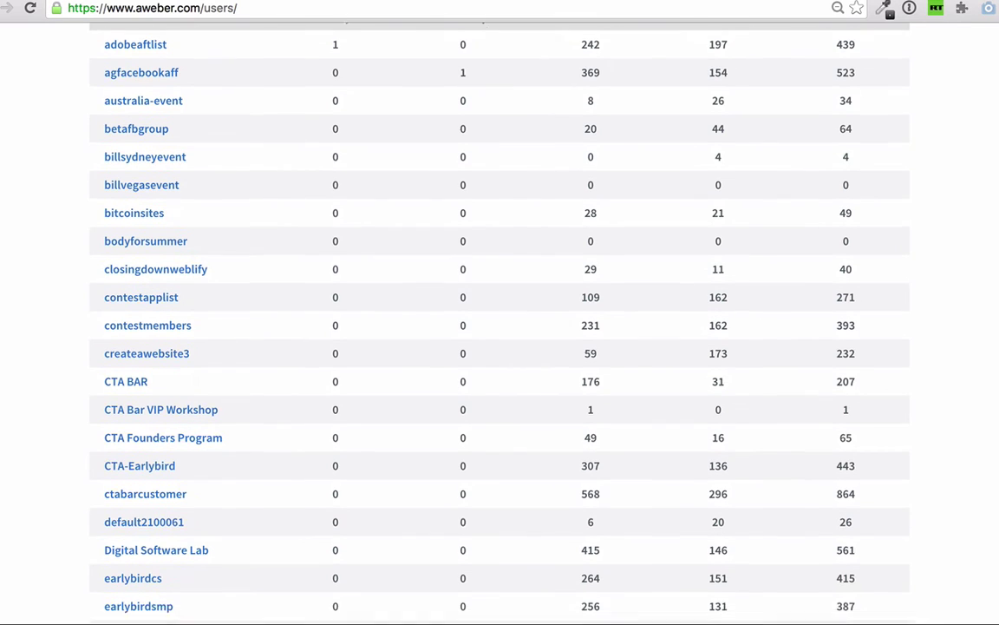
{"action": "scroll", "coordinate": [499, 312], "scroll_direction": "down", "scroll_amount": 1}
{"action": "scroll", "coordinate": [499, 312], "scroll_direction": "down", "scroll_amount": 1}
{"action": "scroll", "coordinate": [500, 312], "scroll_direction": "down", "scroll_amount": 1}
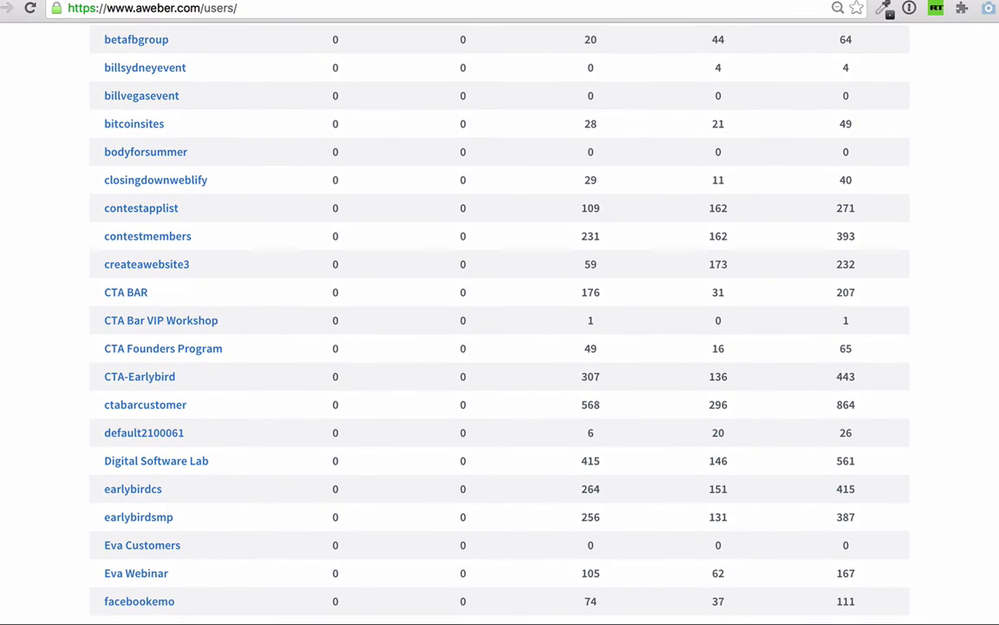
{"action": "scroll", "coordinate": [500, 313], "scroll_direction": "down", "scroll_amount": 1}
{"action": "scroll", "coordinate": [499, 313], "scroll_direction": "down", "scroll_amount": 1}
{"action": "scroll", "coordinate": [500, 313], "scroll_direction": "down", "scroll_amount": 1}
{"action": "scroll", "coordinate": [500, 312], "scroll_direction": "down", "scroll_amount": 1}
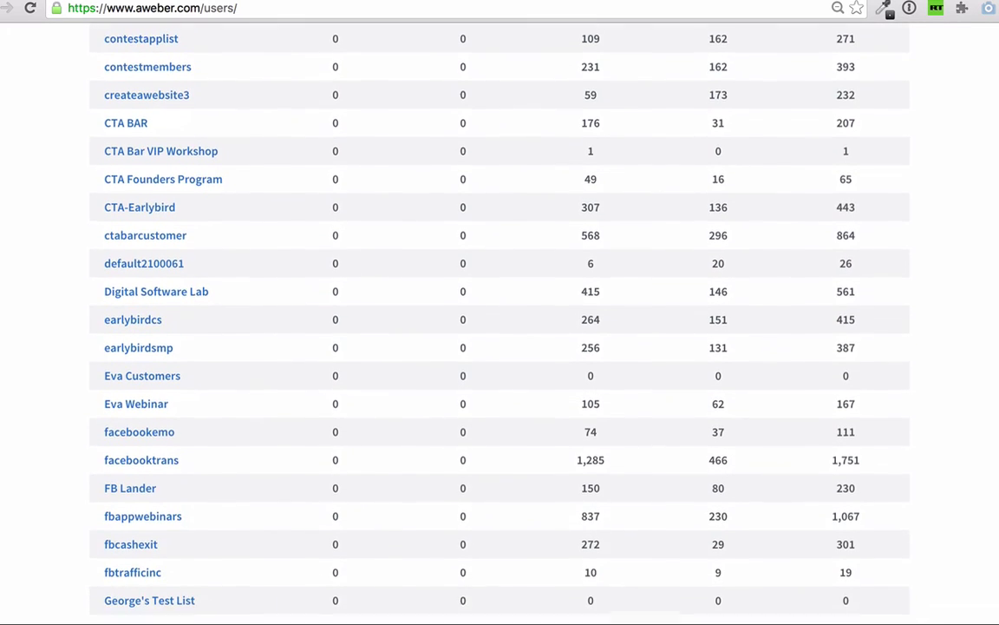
{"action": "scroll", "coordinate": [499, 312], "scroll_direction": "down", "scroll_amount": 1}
{"action": "scroll", "coordinate": [500, 312], "scroll_direction": "down", "scroll_amount": 1}
{"action": "scroll", "coordinate": [499, 312], "scroll_direction": "down", "scroll_amount": 1}
{"action": "scroll", "coordinate": [499, 312], "scroll_direction": "down", "scroll_amount": 1}
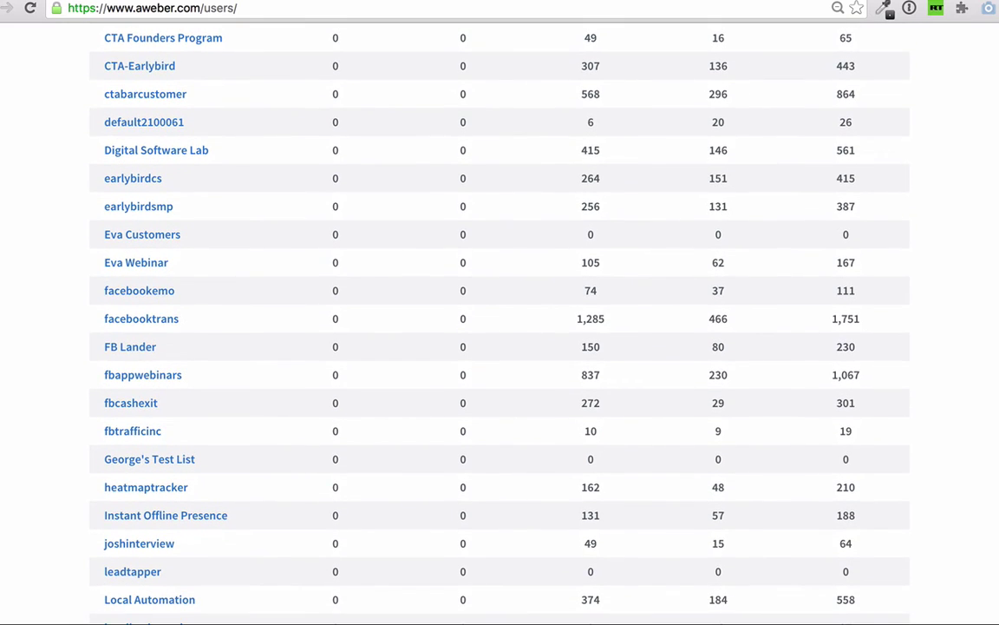
{"action": "scroll", "coordinate": [500, 313], "scroll_direction": "down", "scroll_amount": 1}
{"action": "scroll", "coordinate": [500, 312], "scroll_direction": "down", "scroll_amount": 1}
{"action": "scroll", "coordinate": [499, 312], "scroll_direction": "down", "scroll_amount": 1}
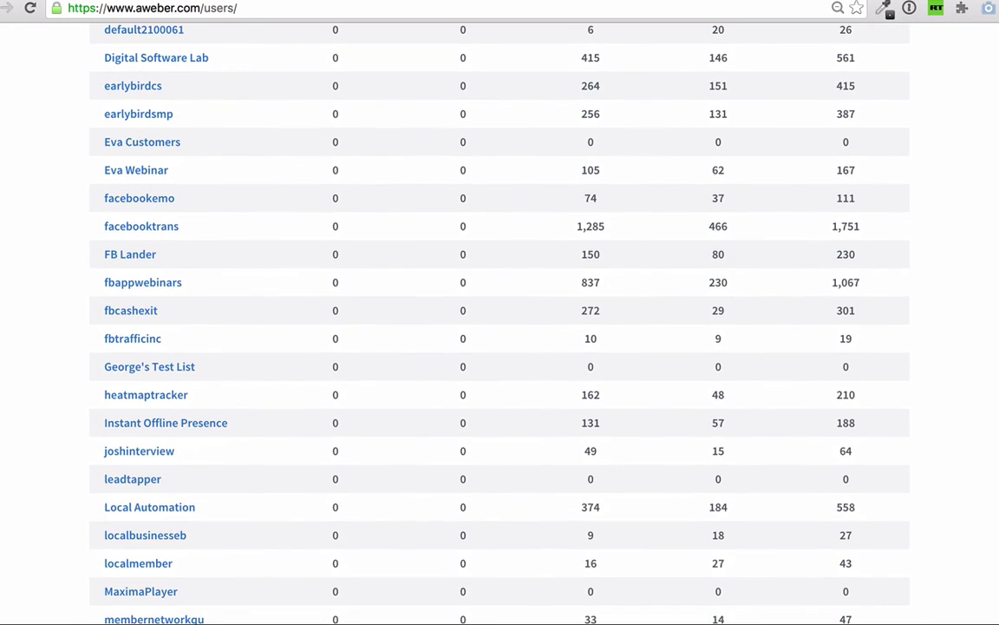
{"action": "scroll", "coordinate": [500, 312], "scroll_direction": "down", "scroll_amount": 1}
{"action": "scroll", "coordinate": [499, 312], "scroll_direction": "down", "scroll_amount": 1}
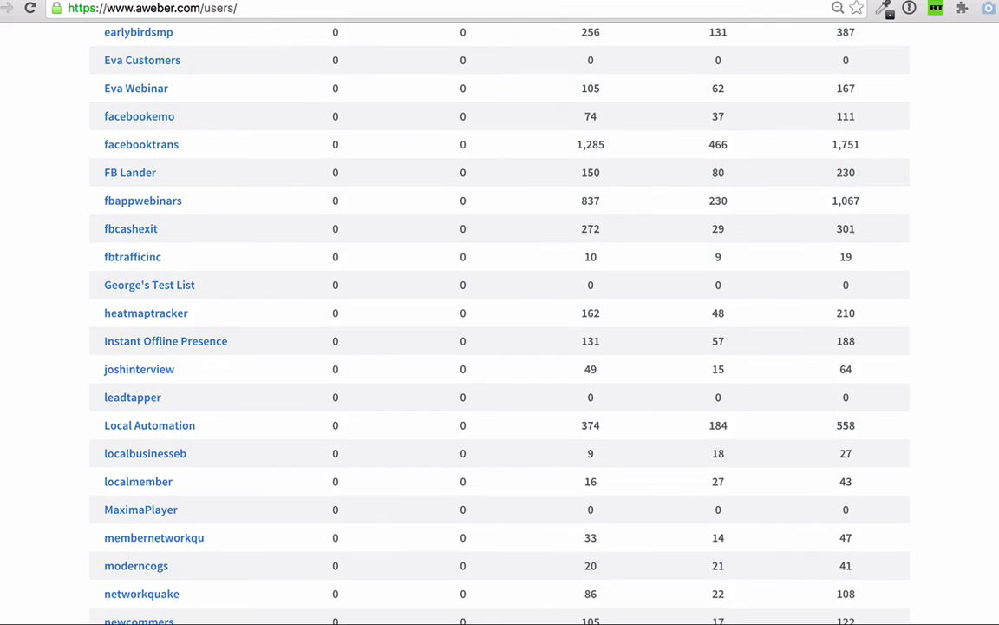
{"action": "scroll", "coordinate": [500, 312], "scroll_direction": "down", "scroll_amount": 1}
{"action": "scroll", "coordinate": [500, 313], "scroll_direction": "down", "scroll_amount": 1}
{"action": "scroll", "coordinate": [500, 313], "scroll_direction": "down", "scroll_amount": 1}
{"action": "scroll", "coordinate": [499, 312], "scroll_direction": "down", "scroll_amount": 1}
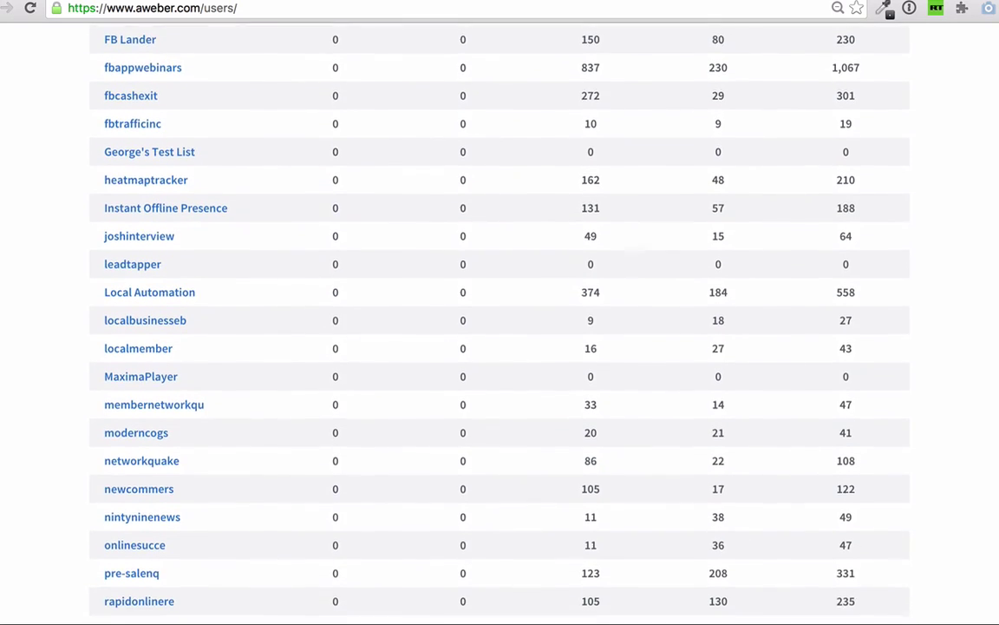
{"action": "scroll", "coordinate": [500, 313], "scroll_direction": "down", "scroll_amount": 1}
{"action": "scroll", "coordinate": [499, 312], "scroll_direction": "down", "scroll_amount": 1}
{"action": "scroll", "coordinate": [499, 313], "scroll_direction": "down", "scroll_amount": 1}
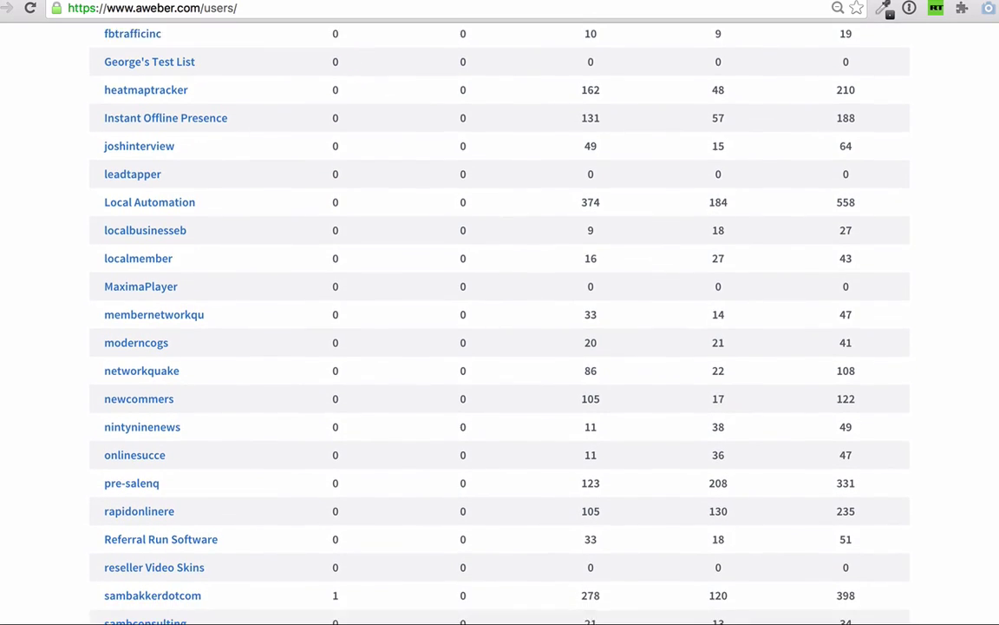
{"action": "scroll", "coordinate": [500, 312], "scroll_direction": "down", "scroll_amount": 1}
{"action": "scroll", "coordinate": [499, 312], "scroll_direction": "down", "scroll_amount": 1}
{"action": "scroll", "coordinate": [500, 312], "scroll_direction": "down", "scroll_amount": 1}
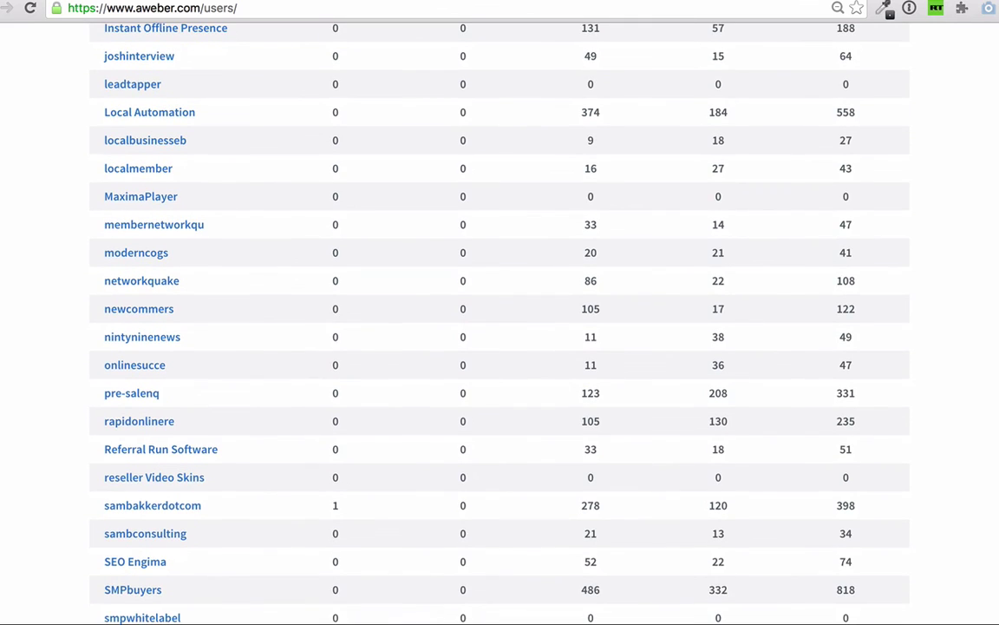
{"action": "scroll", "coordinate": [500, 312], "scroll_direction": "down", "scroll_amount": 1}
{"action": "scroll", "coordinate": [499, 312], "scroll_direction": "down", "scroll_amount": 1}
{"action": "scroll", "coordinate": [500, 312], "scroll_direction": "down", "scroll_amount": 1}
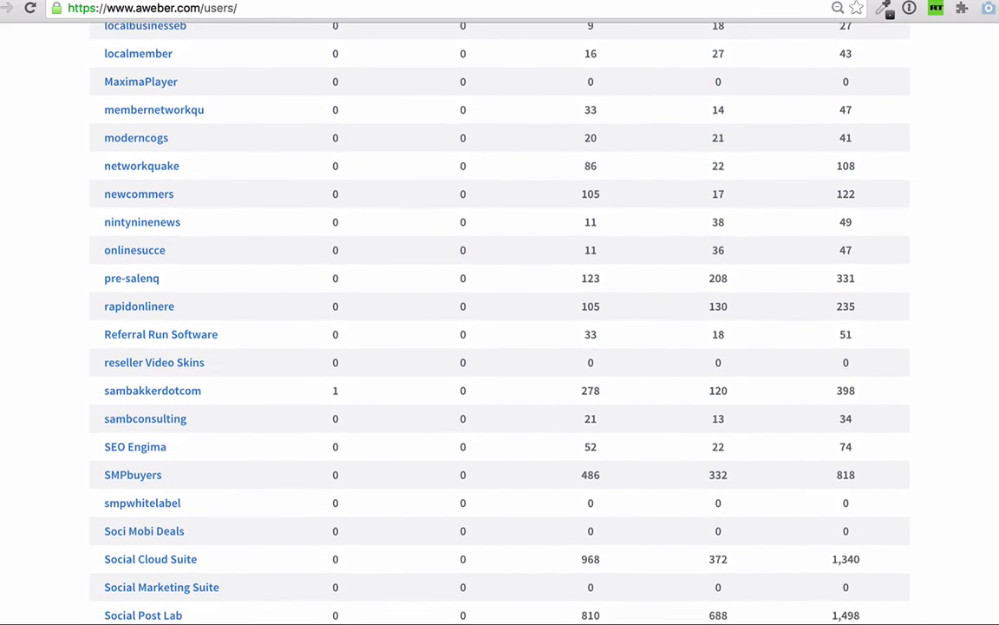
{"action": "scroll", "coordinate": [500, 312], "scroll_direction": "down", "scroll_amount": 1}
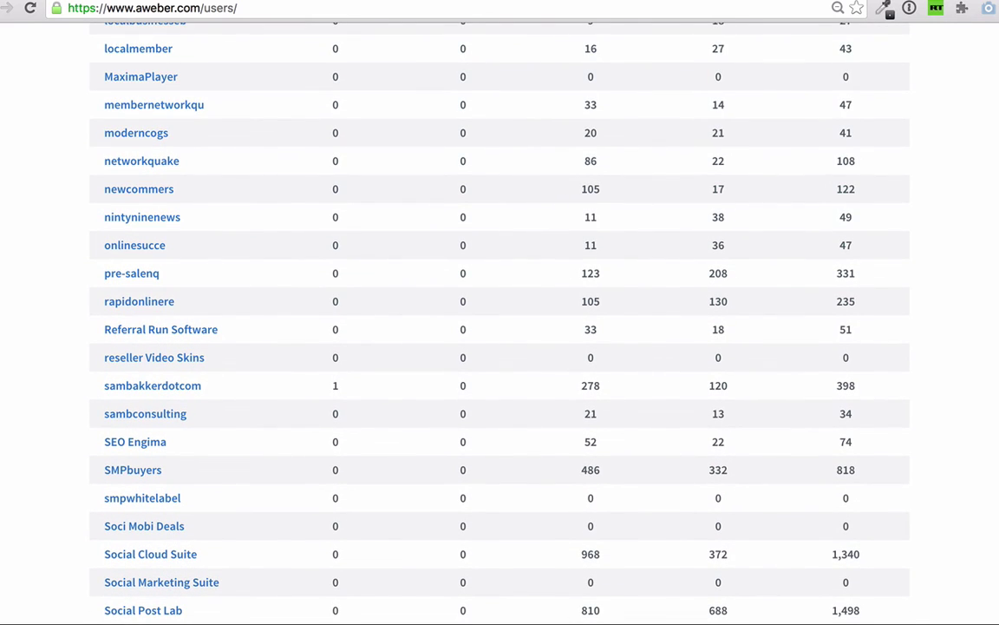